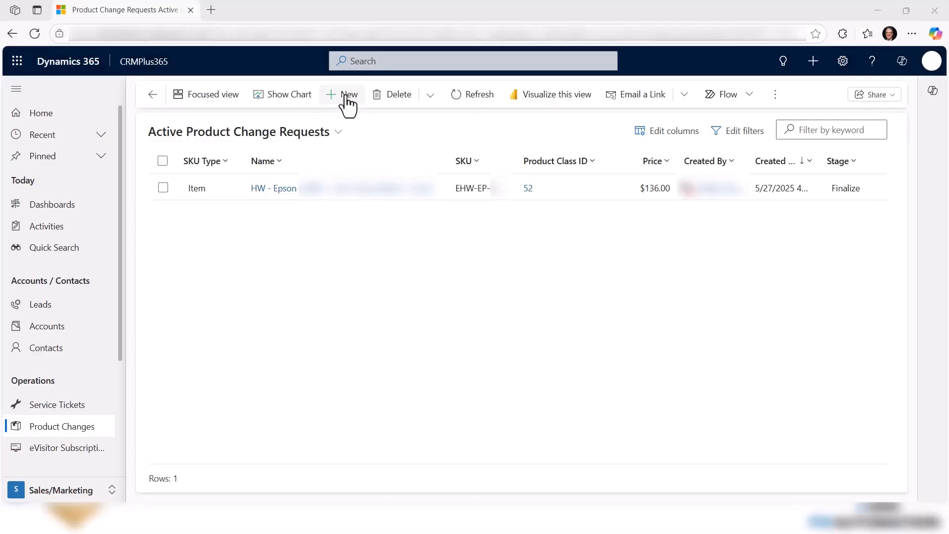
Start a new product change request and enter the reason "This product will replace the older model that was discontinued last year.".
{"action": "left_click", "coordinate": [350, 98]}
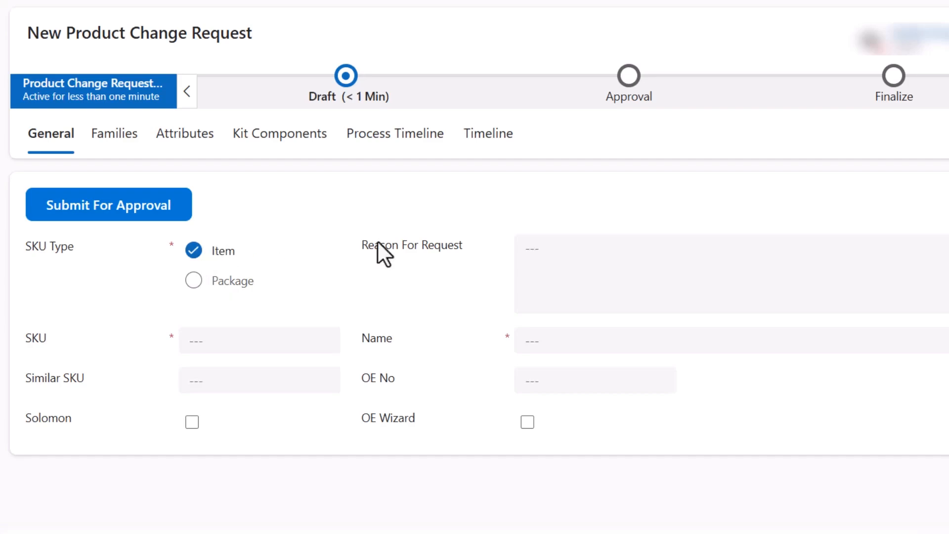
{"action": "left_click", "coordinate": [568, 251]}
{"action": "type", "text": "This product will replace the older model that was discontinued last year."}
Set the request's SKU to EPR-EP-C8001 and enter the Epson product's name.
{"action": "left_click", "coordinate": [197, 340]}
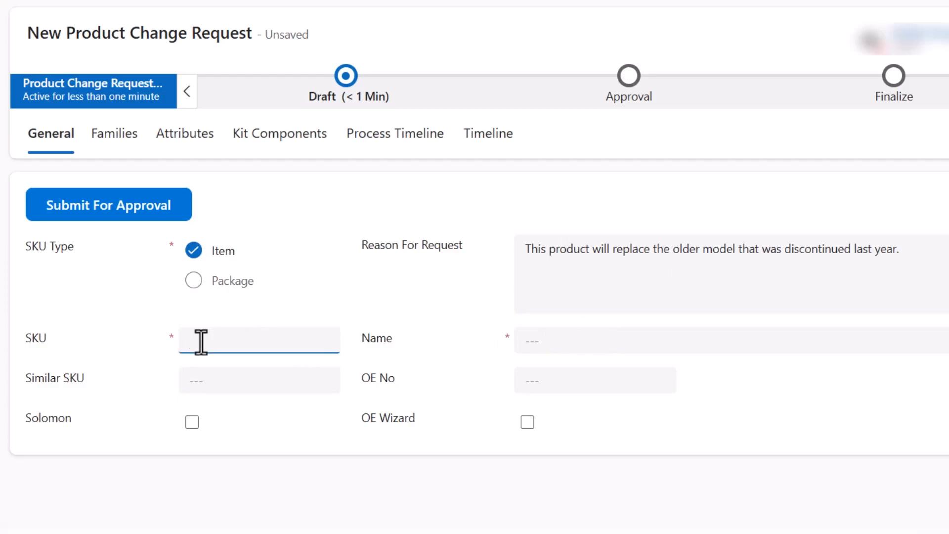
{"action": "type", "text": "EPR-EP-"}
{"action": "key", "text": "Tab"}
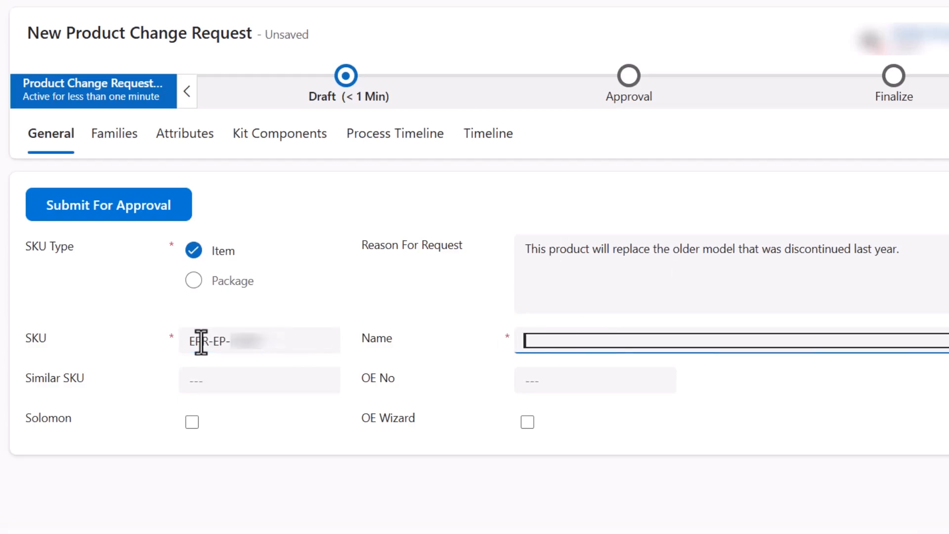
{"action": "type", "text": "Epson"}
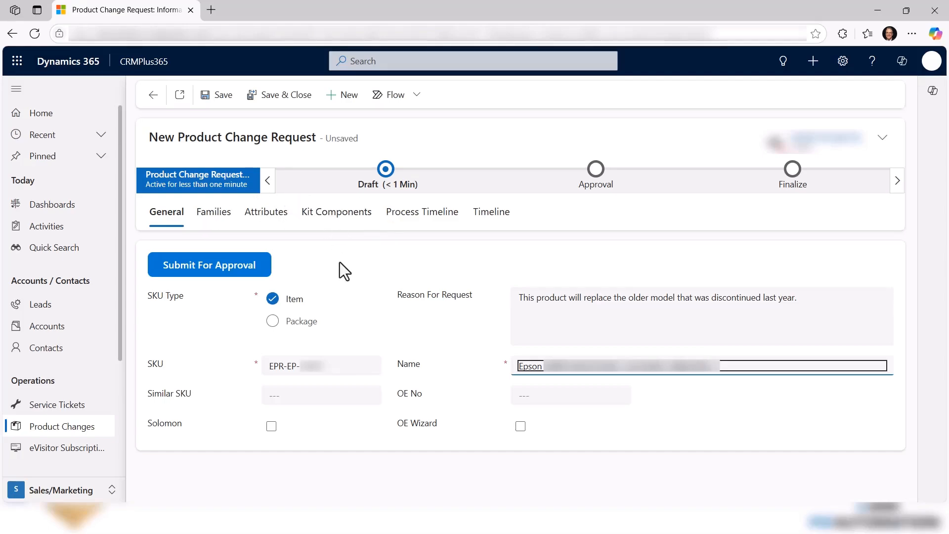
Set the similar SKU to EPR-EP-C4000 and the OE number to 1041.
{"action": "left_click", "coordinate": [288, 395]}
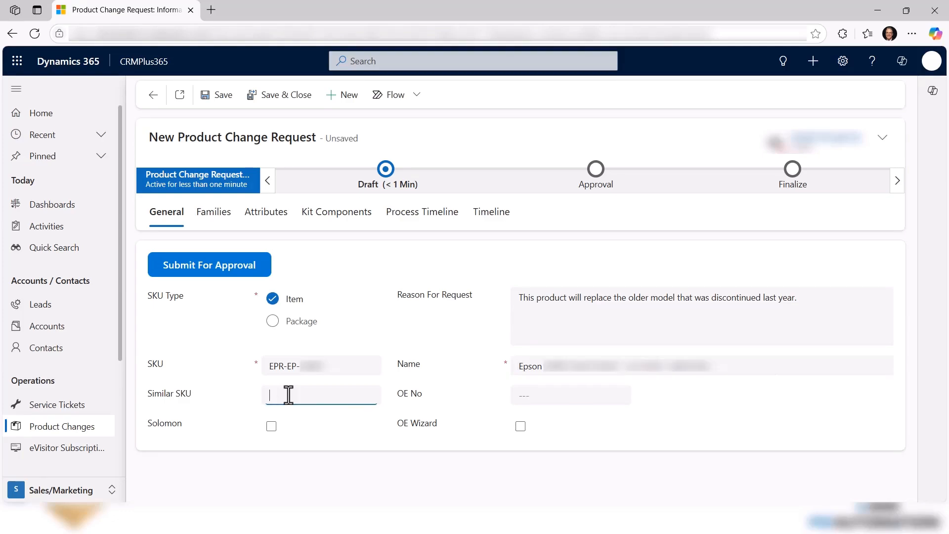
{"action": "key", "text": "ctrl+v"}
{"action": "key", "text": "Tab"}
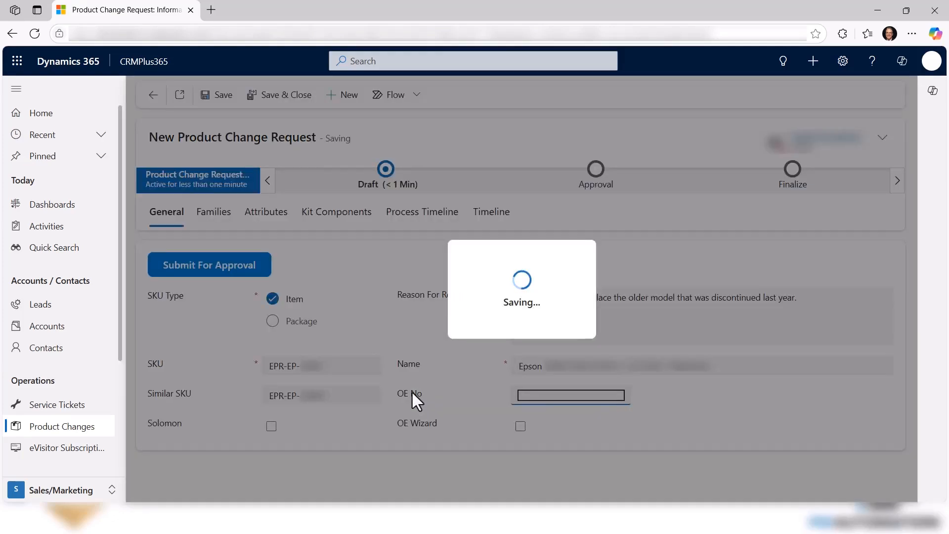
{"action": "type", "text": "1041"}
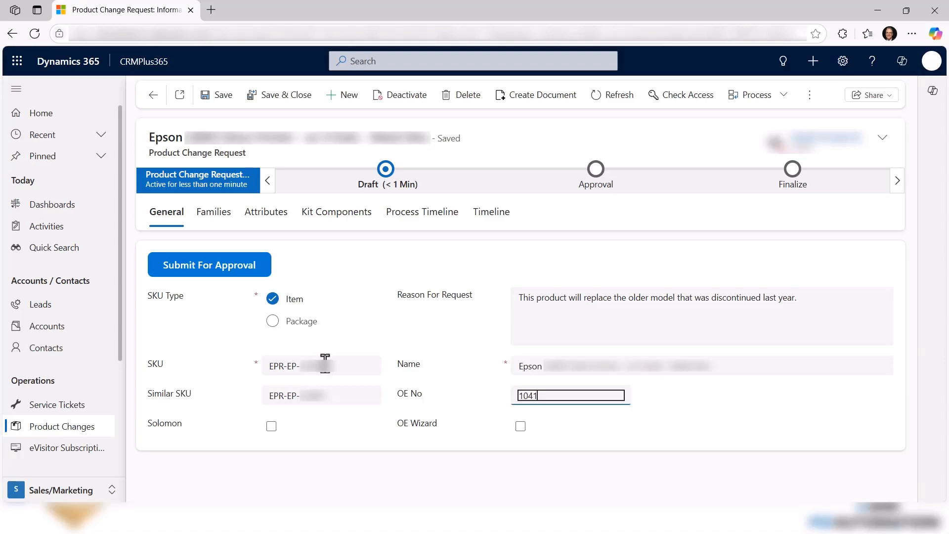
Enable both Solomon and OE Wizard for the request and save the record.
{"action": "left_click", "coordinate": [272, 428]}
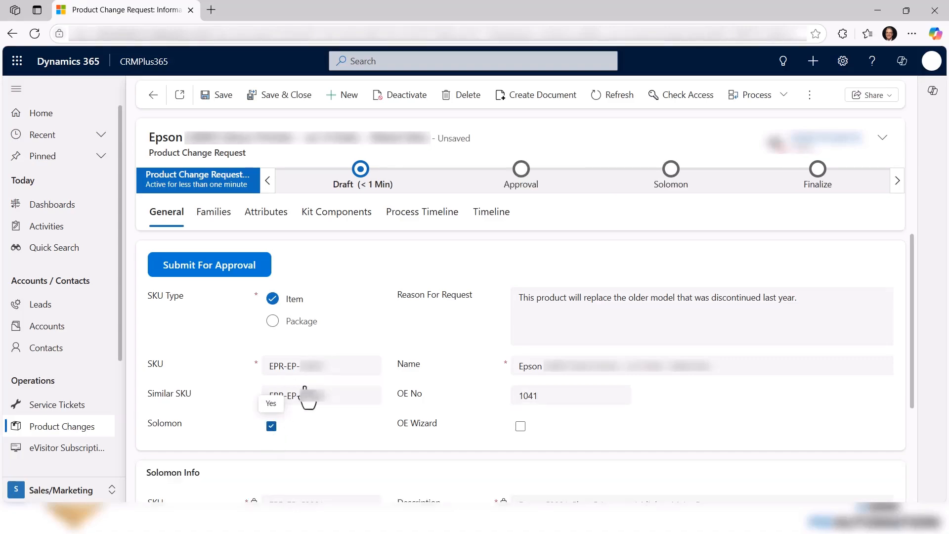
{"action": "scroll", "coordinate": [313, 346], "scroll_direction": "down", "scroll_amount": 3}
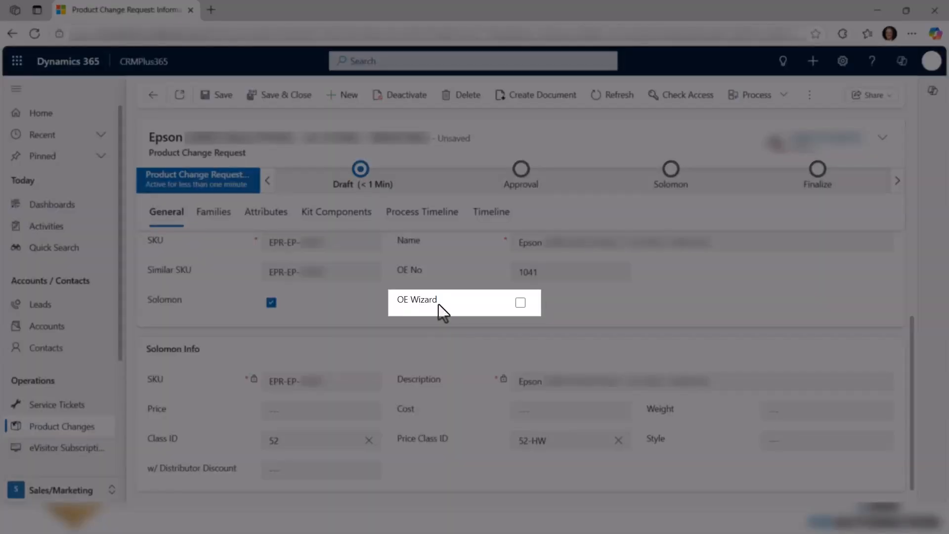
{"action": "left_click", "coordinate": [520, 303]}
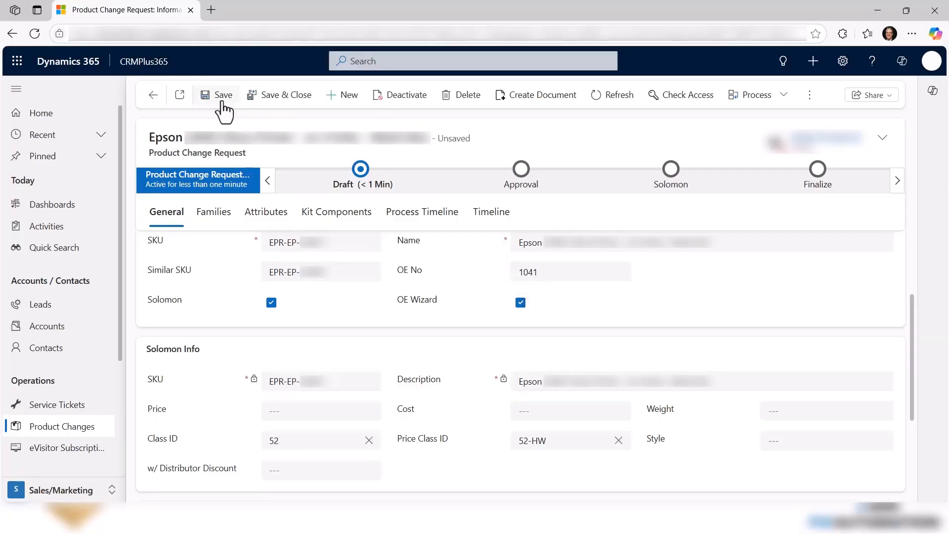
{"action": "left_click", "coordinate": [223, 101]}
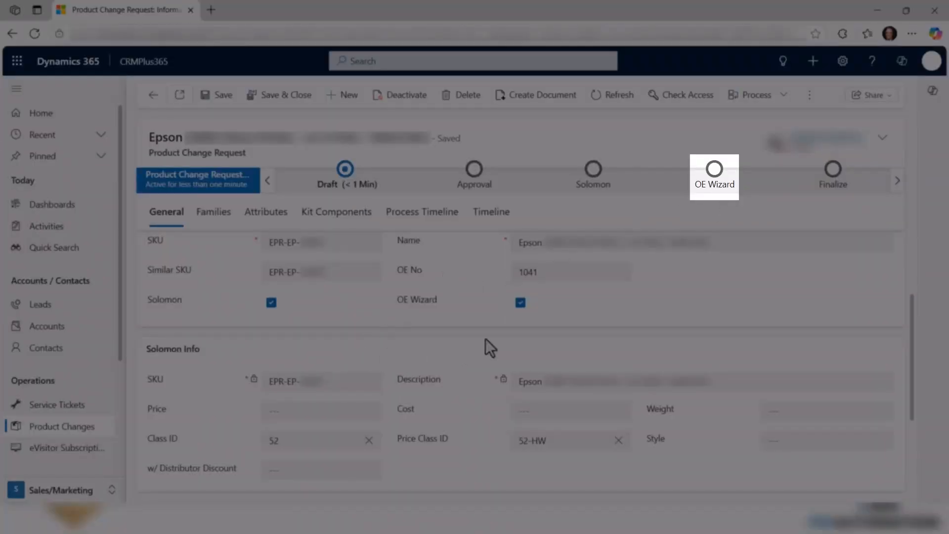
In the Solomon info, set the price to $8,499, the cost to $6,374 and the weight to 2.5.
{"action": "scroll", "coordinate": [460, 401], "scroll_direction": "down", "scroll_amount": 3}
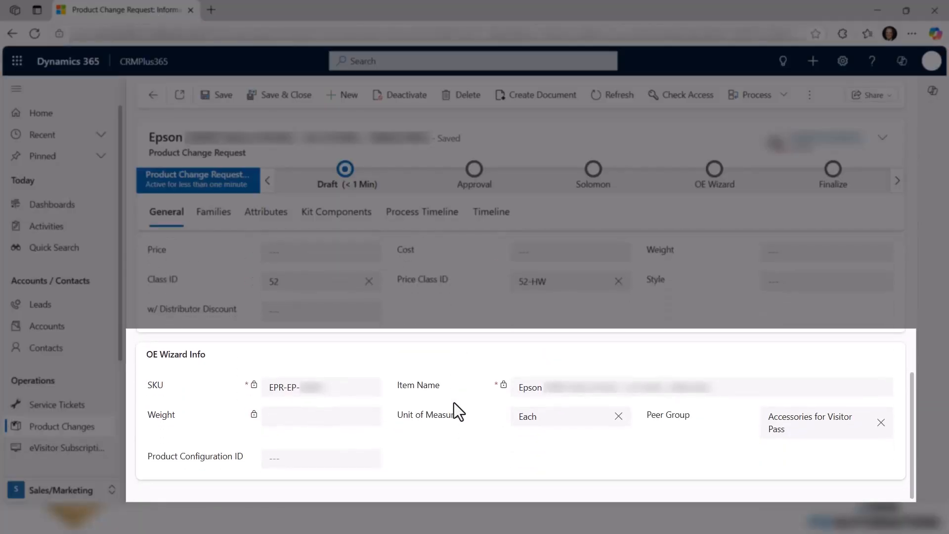
{"action": "scroll", "coordinate": [464, 420], "scroll_direction": "up", "scroll_amount": 5}
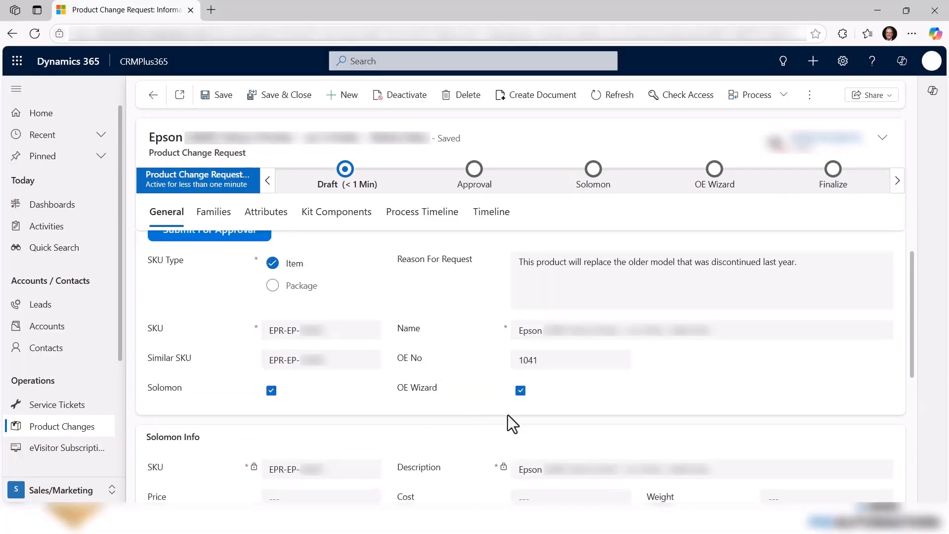
{"action": "scroll", "coordinate": [509, 413], "scroll_direction": "down", "scroll_amount": 1}
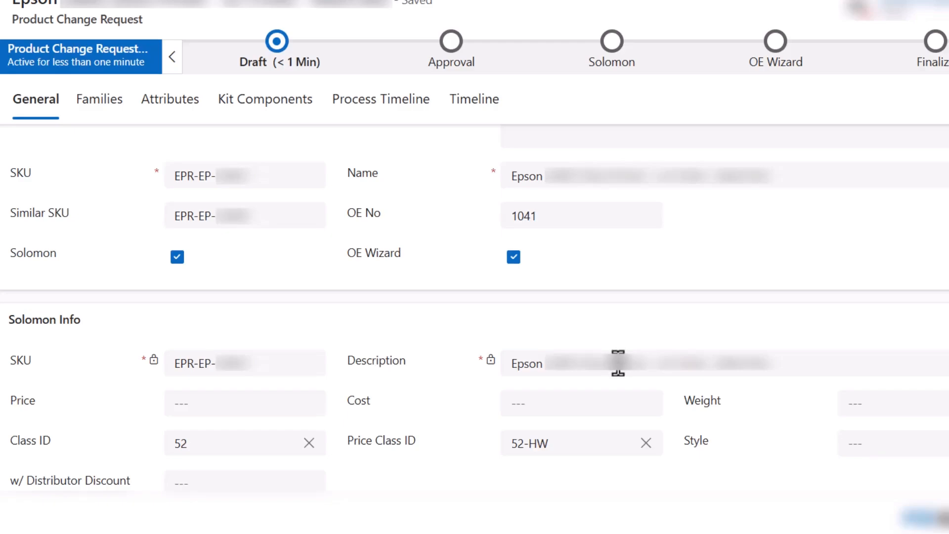
{"action": "left_click", "coordinate": [204, 398]}
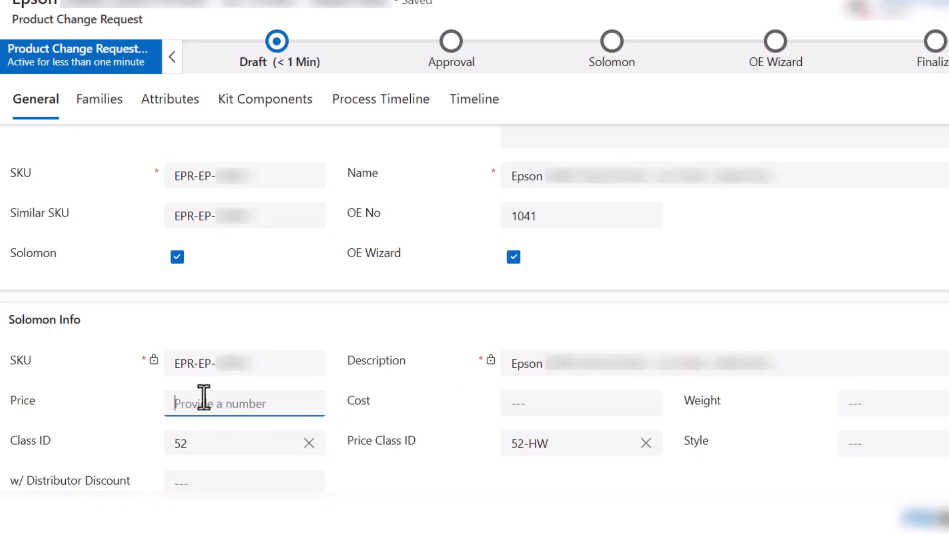
{"action": "type", "text": "8,499"}
{"action": "key", "text": "Tab"}
{"action": "type", "text": "6,374"}
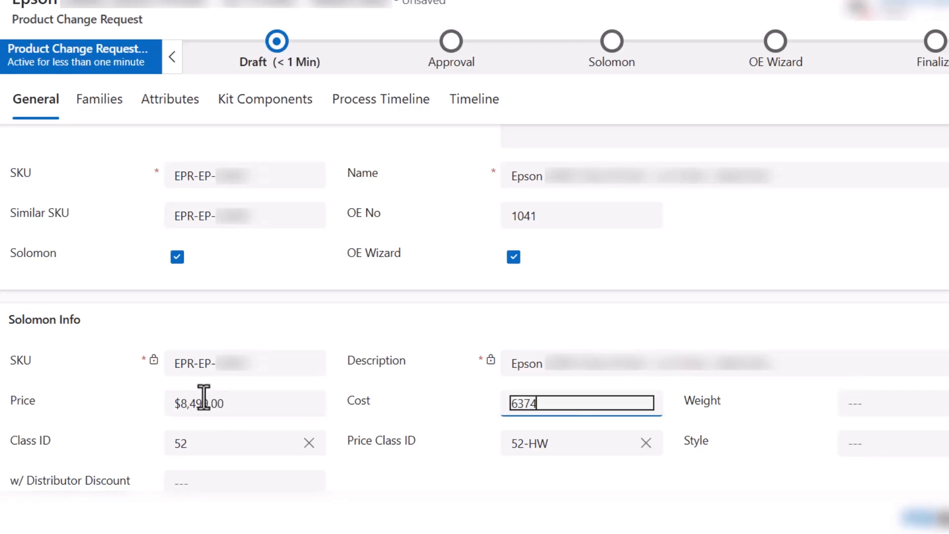
{"action": "key", "text": "Tab"}
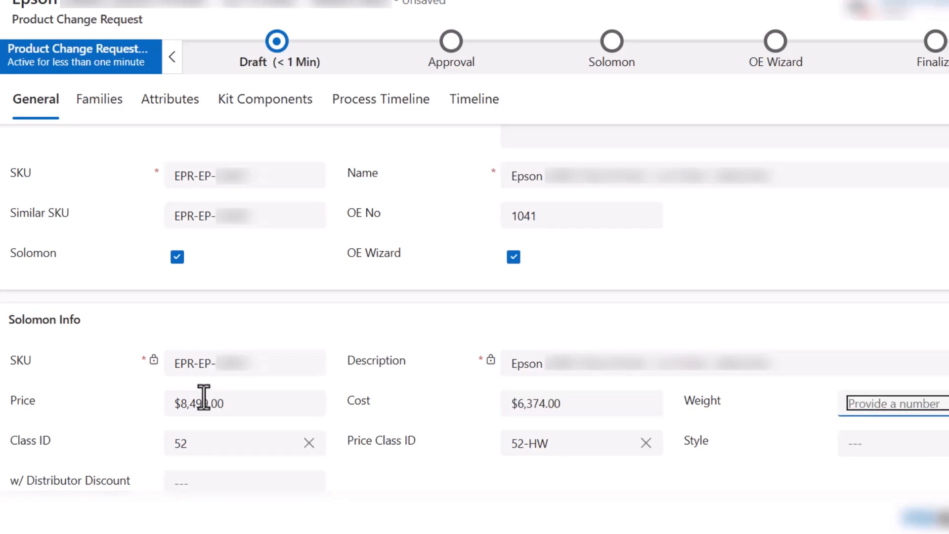
{"action": "type", "text": "2.5"}
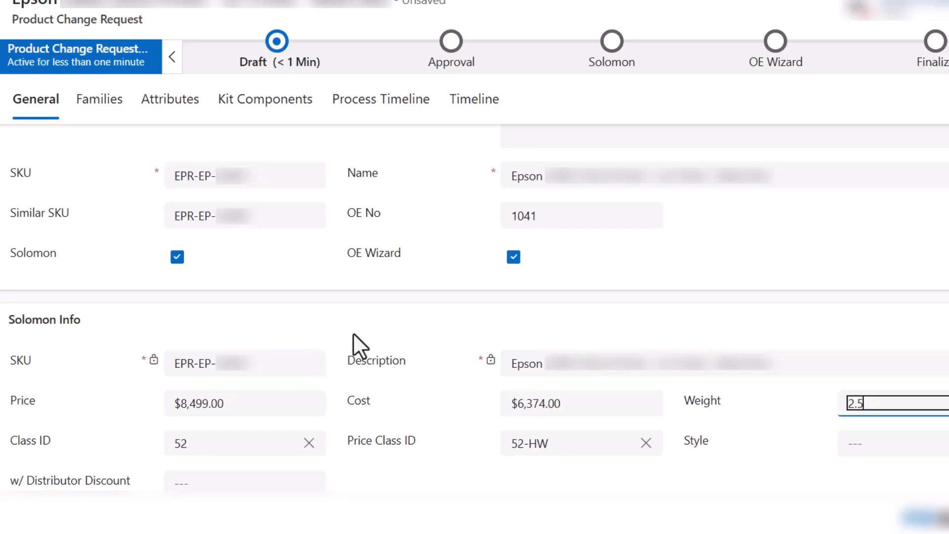
{"action": "left_click", "coordinate": [238, 447]}
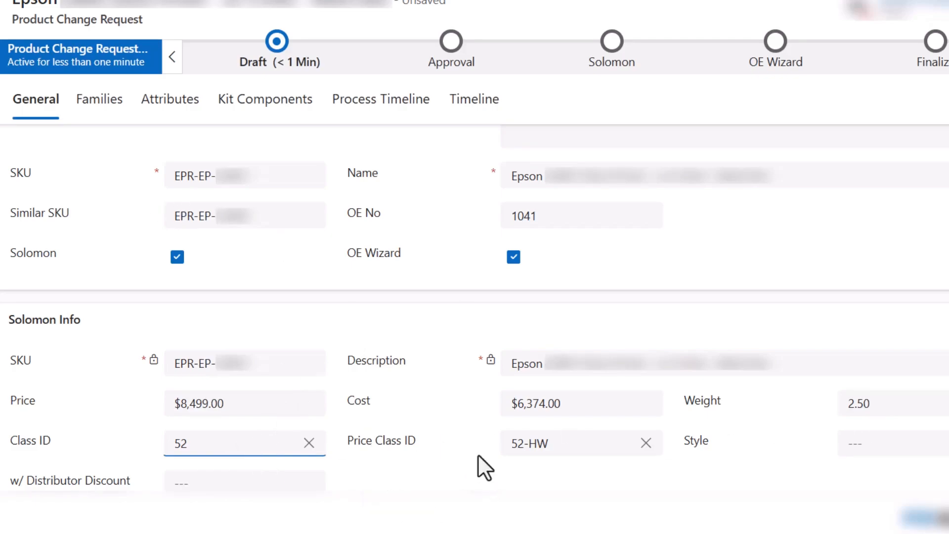
Review the request's OE Wizard info, product families, attributes and kit components, and return to the general details.
{"action": "scroll", "coordinate": [401, 379], "scroll_direction": "down", "scroll_amount": 5}
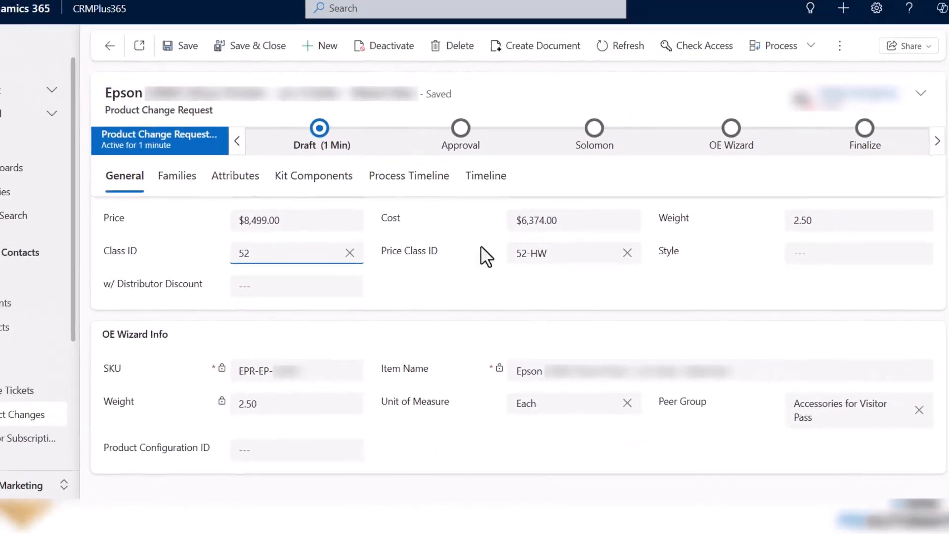
{"action": "left_click", "coordinate": [172, 180]}
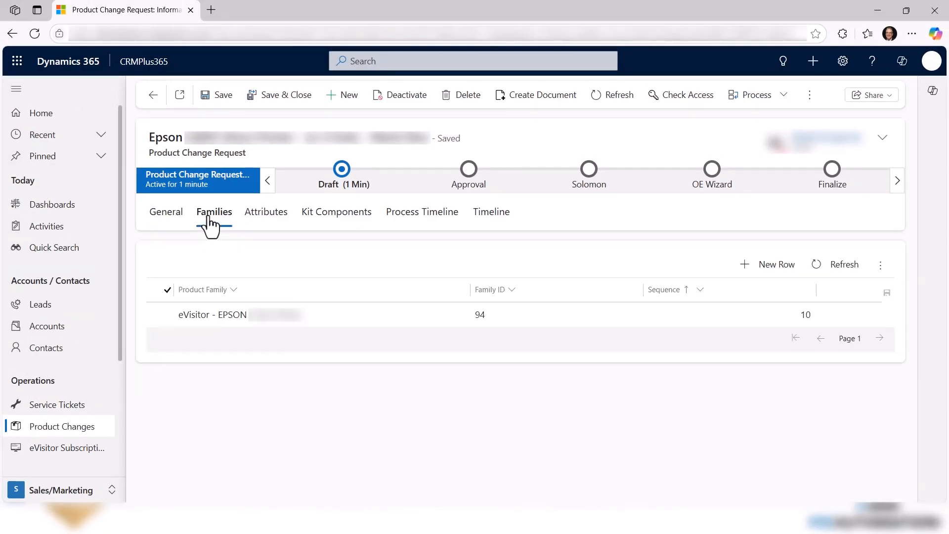
{"action": "left_click", "coordinate": [257, 222]}
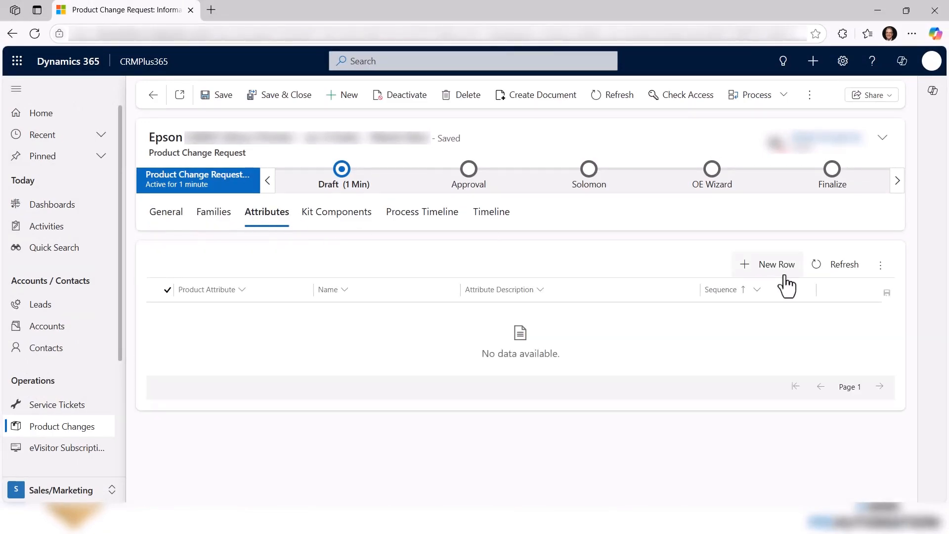
{"action": "left_click", "coordinate": [344, 223]}
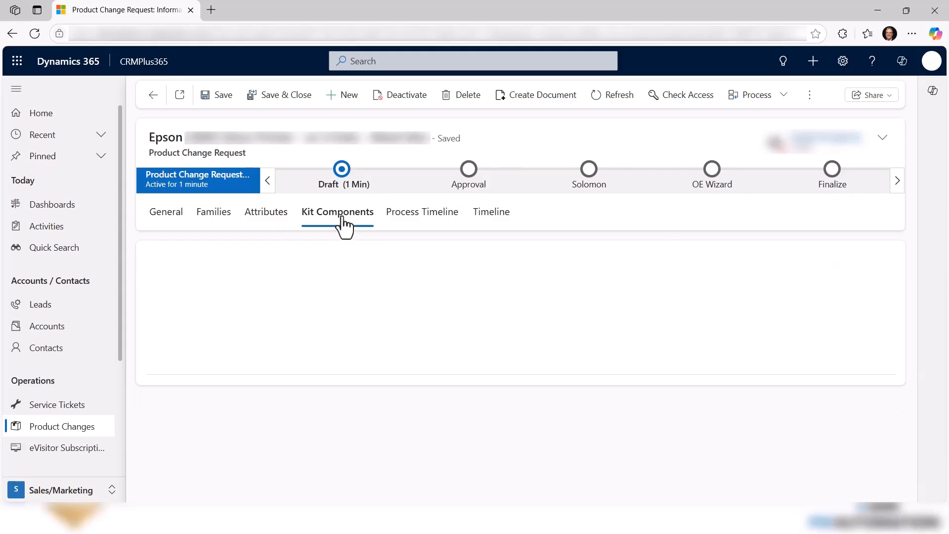
{"action": "left_click", "coordinate": [166, 215]}
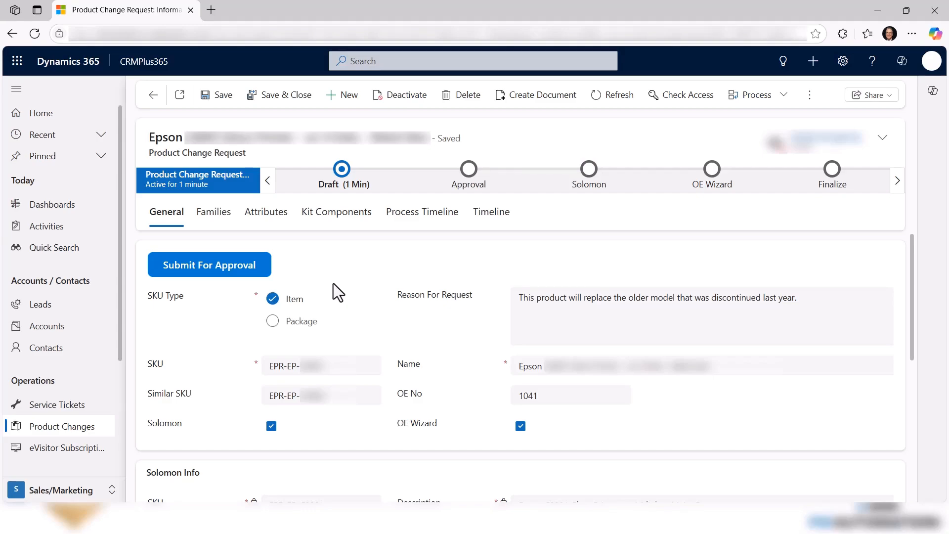
Check the Draft stage's submission details and submit the product change request for approval.
{"action": "left_click", "coordinate": [348, 179]}
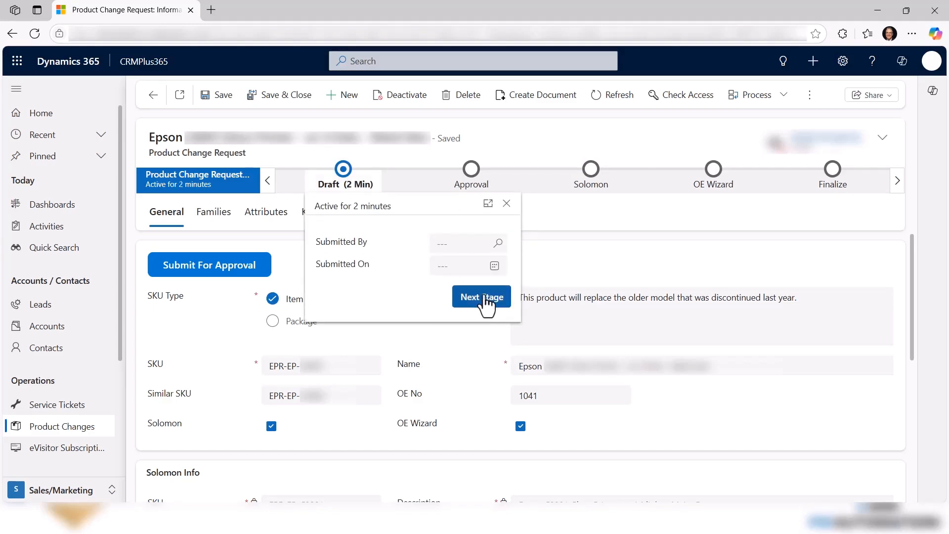
{"action": "left_click", "coordinate": [588, 248]}
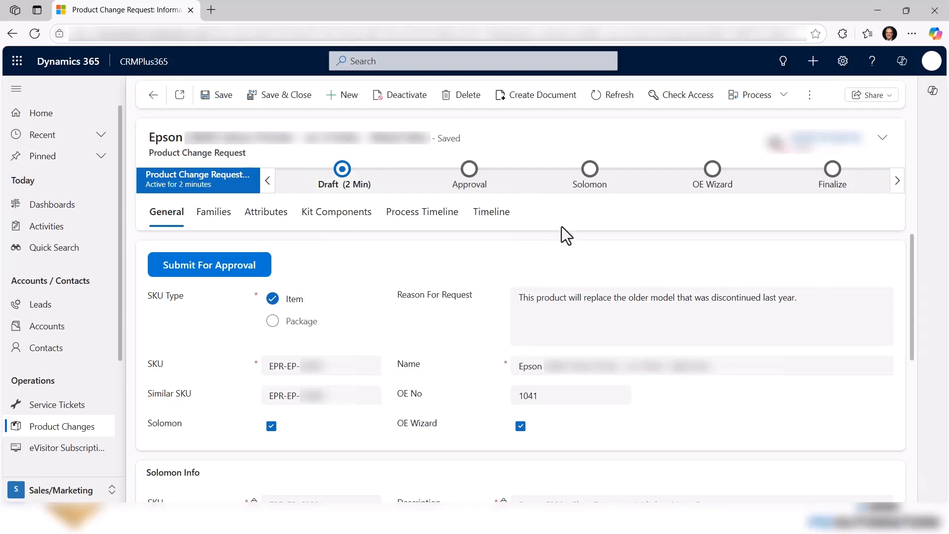
{"action": "left_click", "coordinate": [212, 277]}
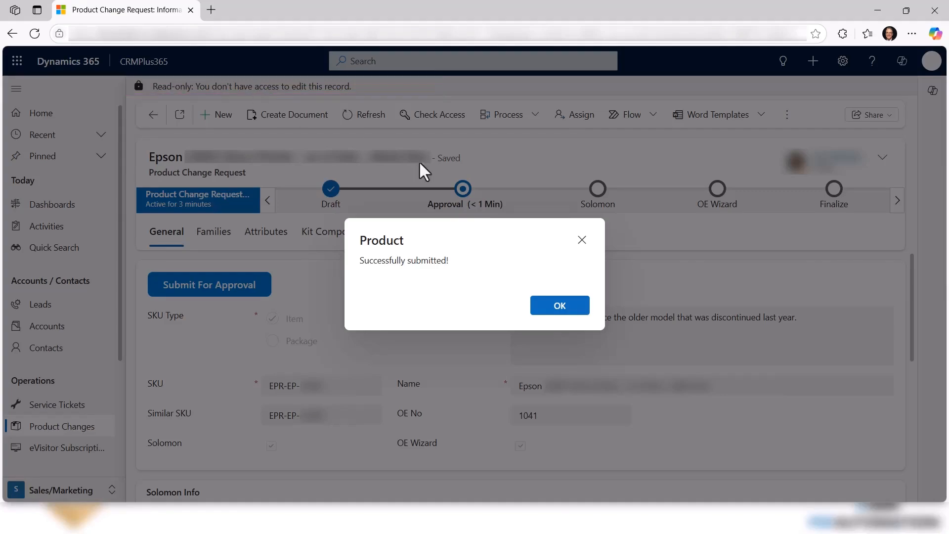
{"action": "left_click", "coordinate": [561, 307]}
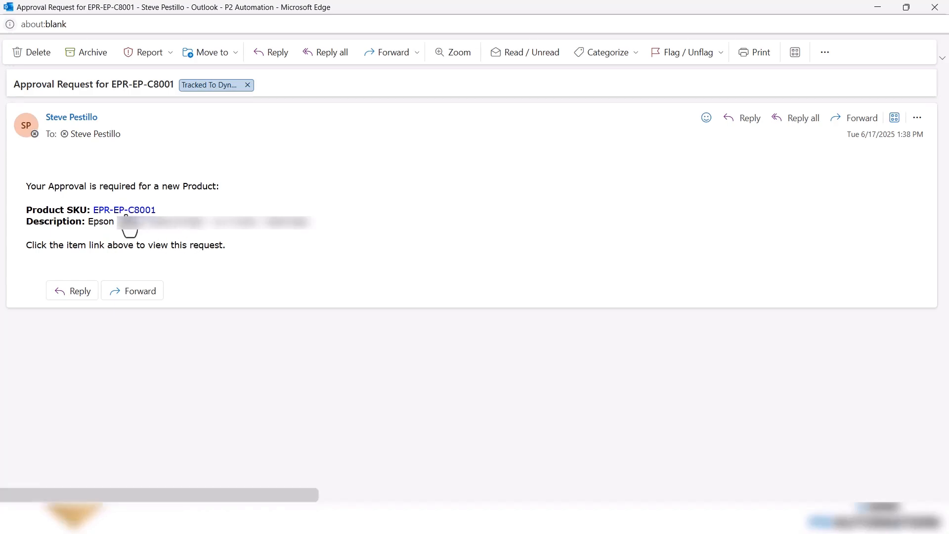
Open the request for EPR-EP-C8001 from the approval email and review its general, Solomon and OE Wizard details.
{"action": "left_click", "coordinate": [124, 211]}
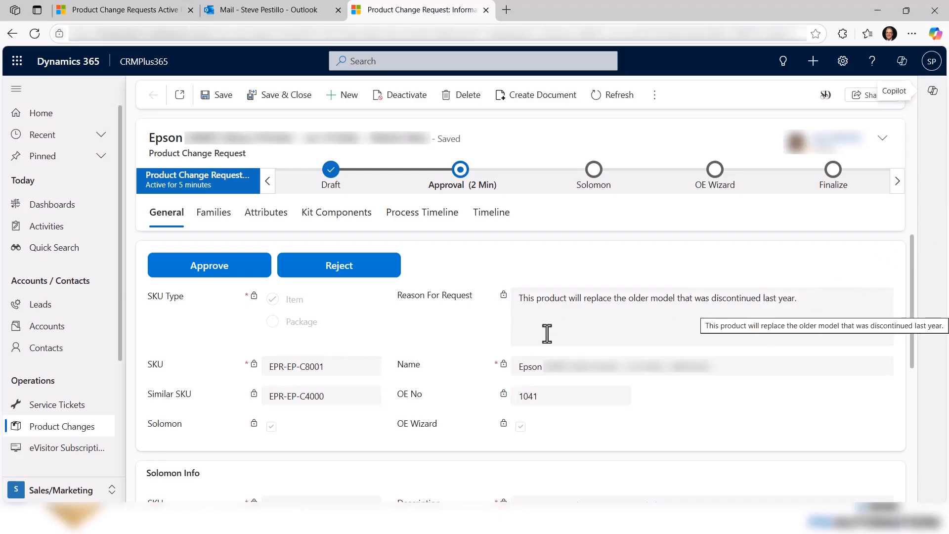
{"action": "scroll", "coordinate": [550, 338], "scroll_direction": "down", "scroll_amount": 5}
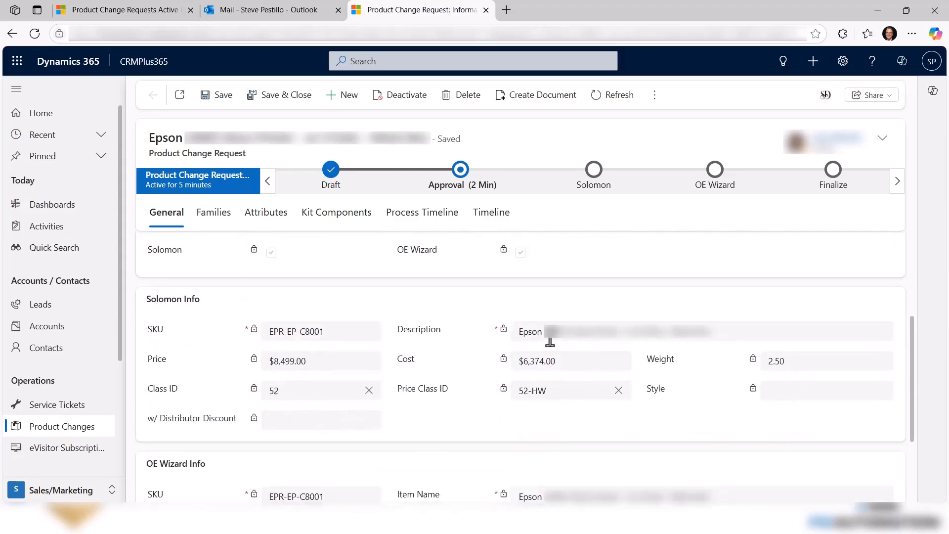
{"action": "scroll", "coordinate": [550, 337], "scroll_direction": "down", "scroll_amount": 2}
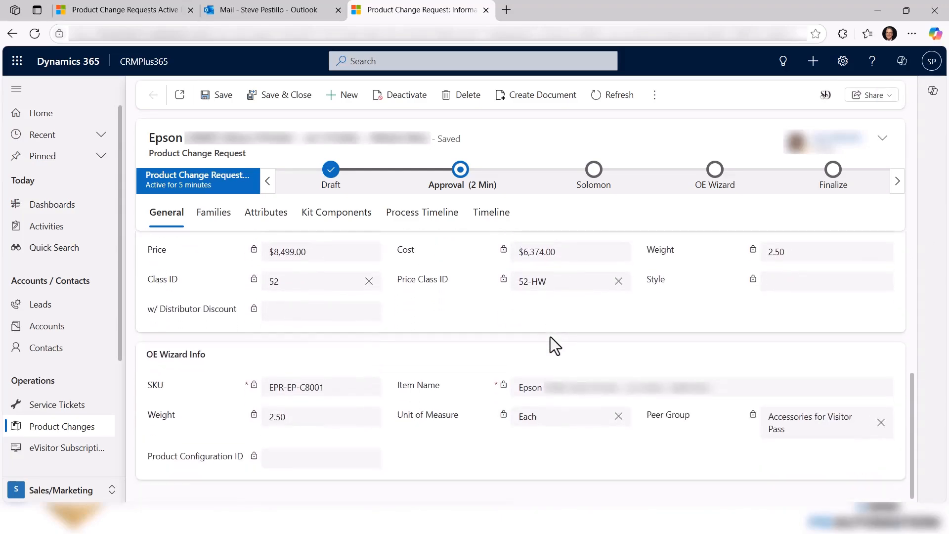
{"action": "scroll", "coordinate": [548, 340], "scroll_direction": "up", "scroll_amount": 3}
{"action": "scroll", "coordinate": [548, 345], "scroll_direction": "up", "scroll_amount": 4}
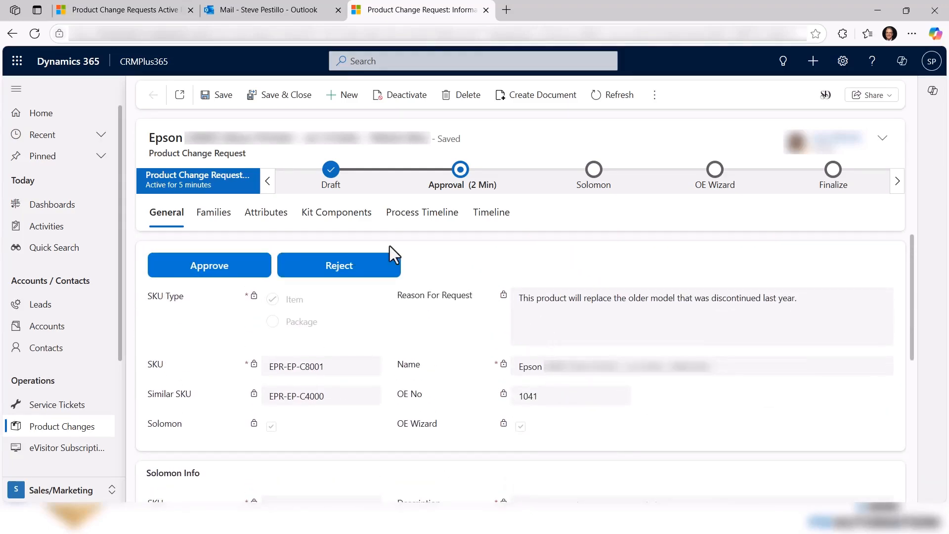
Reject the request, giving the reason "We can do better pricing on this one. I just found out. Give me a day and I'll send you the numbers.".
{"action": "left_click", "coordinate": [335, 269]}
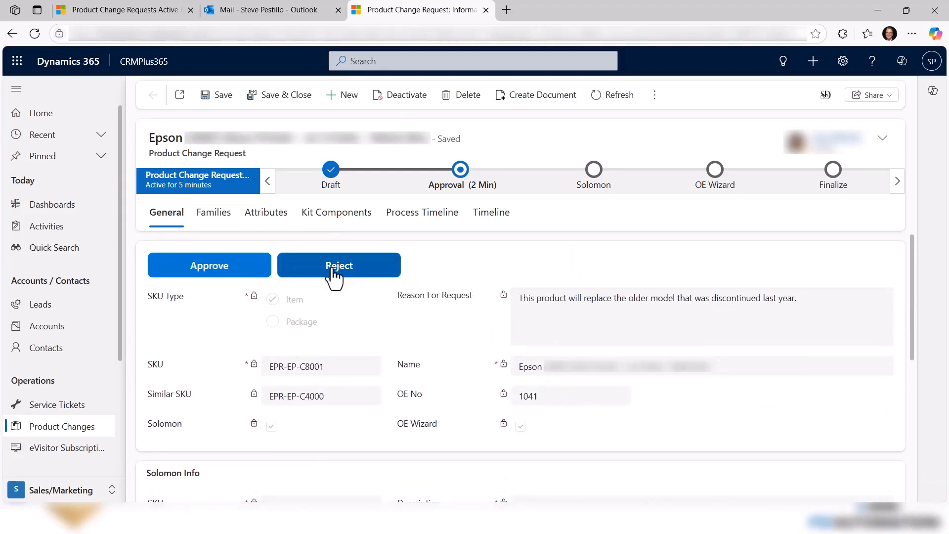
{"action": "left_click", "coordinate": [449, 253]}
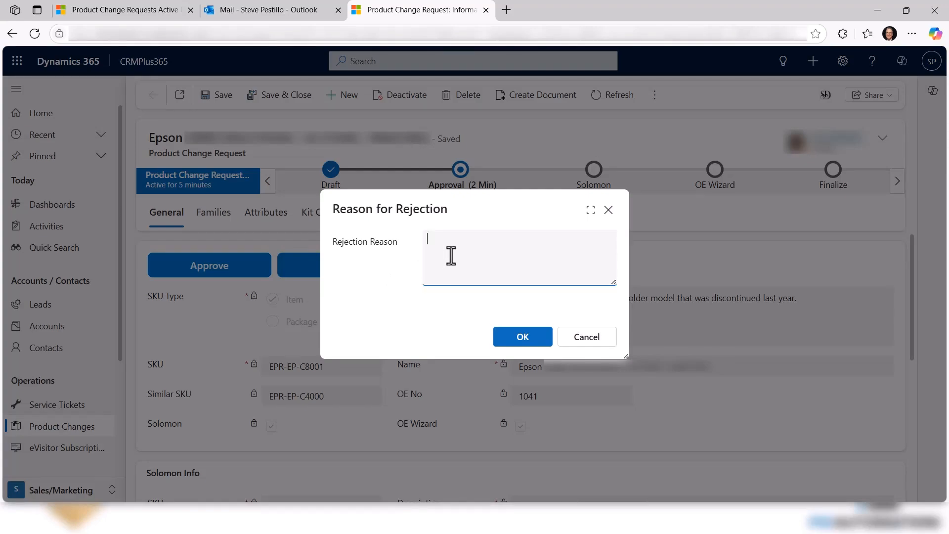
{"action": "type", "text": "We can do better pricing on this one.  I just found out.  Give me a day and I'll send you the numbers."}
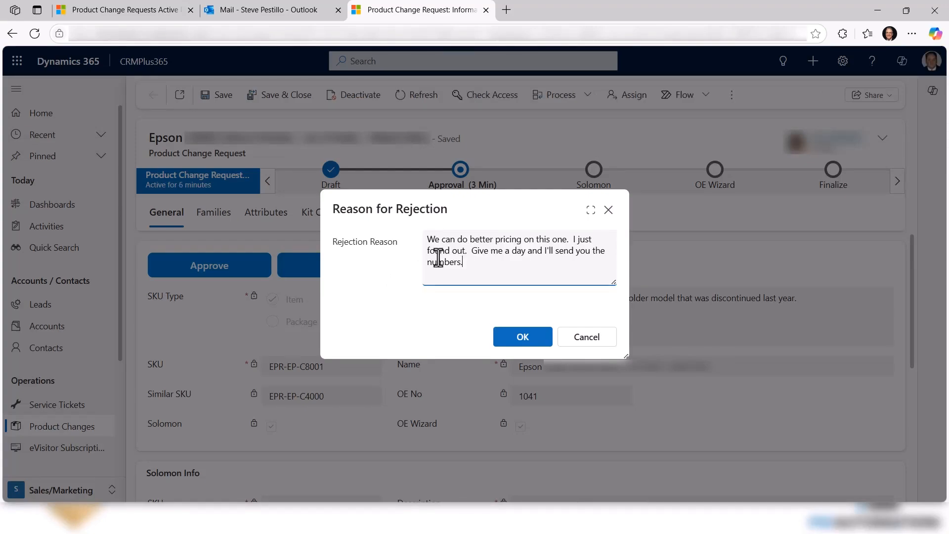
{"action": "left_click", "coordinate": [524, 341]}
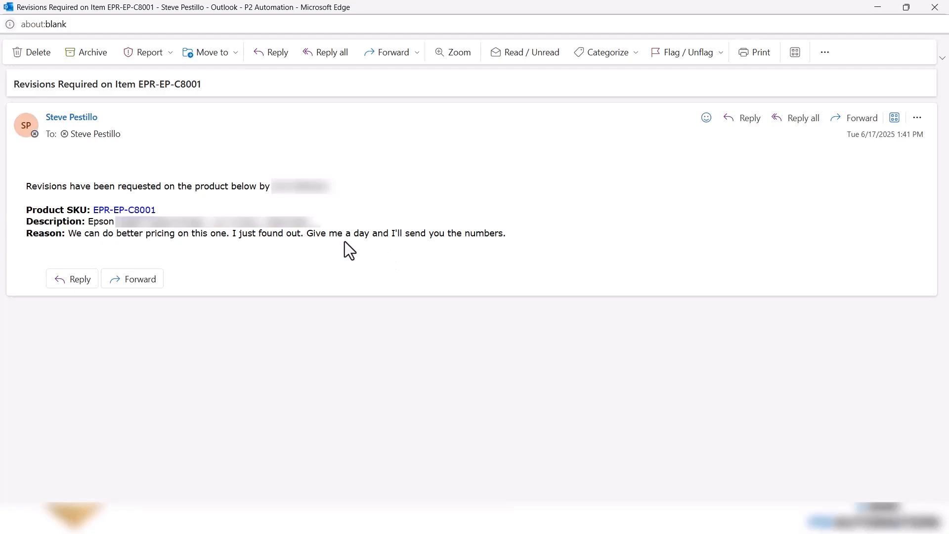
Open the EPR-EP-C8001 request from the revisions email and run the OE Wizard update for the item.
{"action": "left_click", "coordinate": [127, 213]}
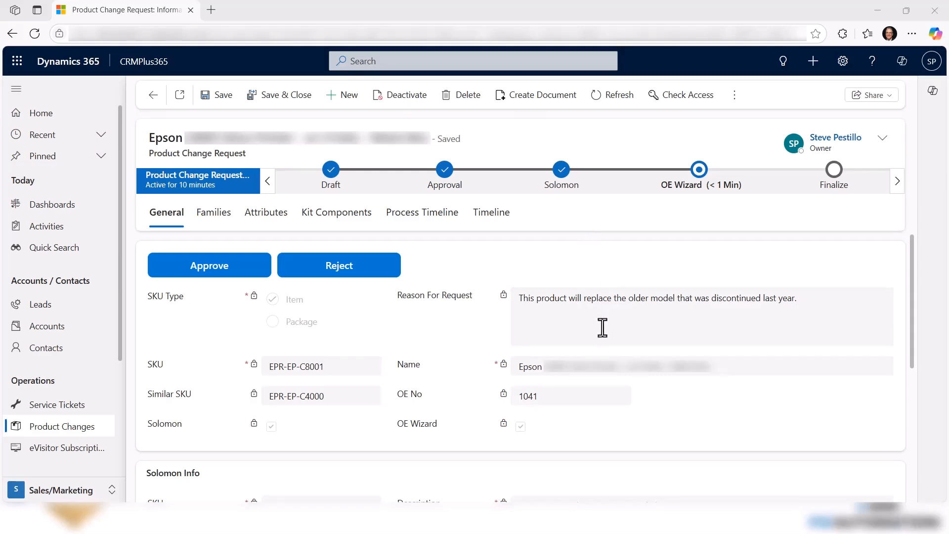
{"action": "scroll", "coordinate": [601, 341], "scroll_direction": "down", "scroll_amount": 3}
{"action": "scroll", "coordinate": [598, 349], "scroll_direction": "down", "scroll_amount": 3}
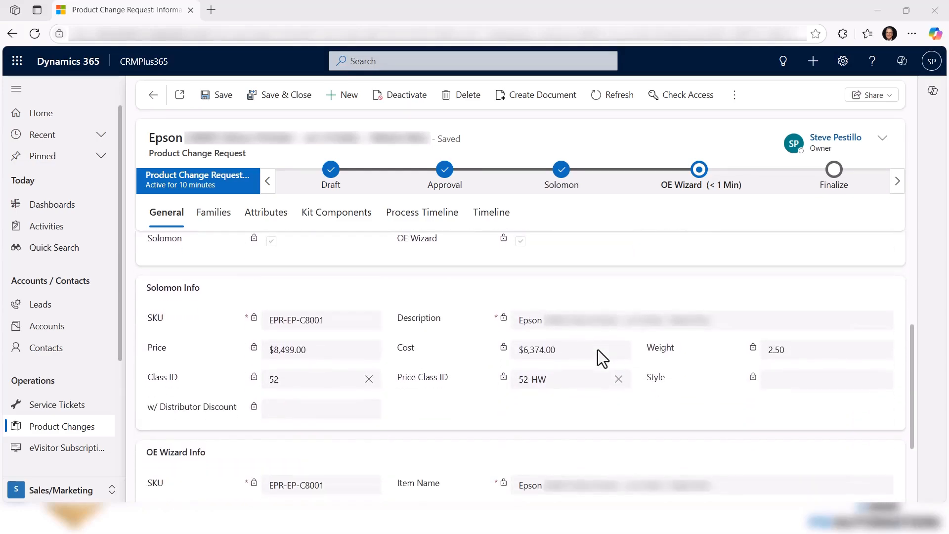
{"action": "scroll", "coordinate": [583, 331], "scroll_direction": "down", "scroll_amount": 1}
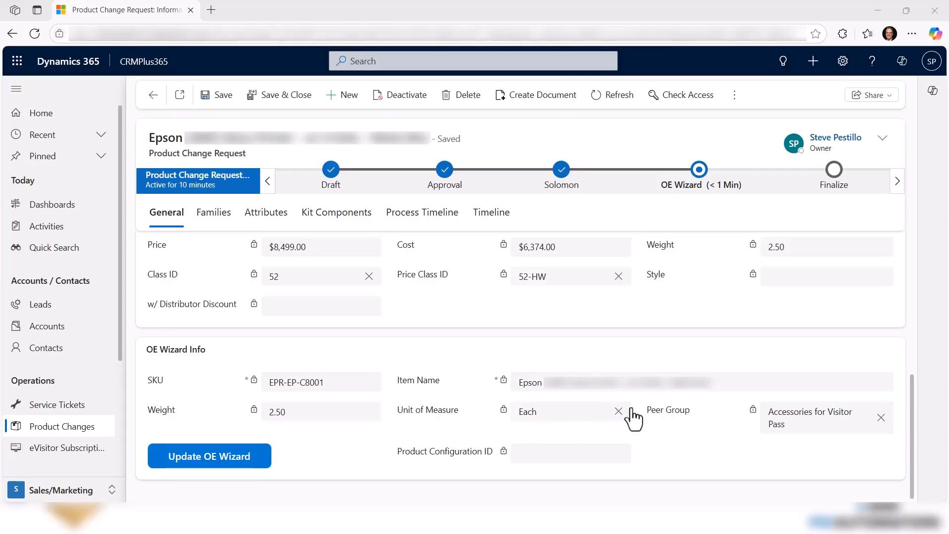
{"action": "left_click", "coordinate": [213, 463]}
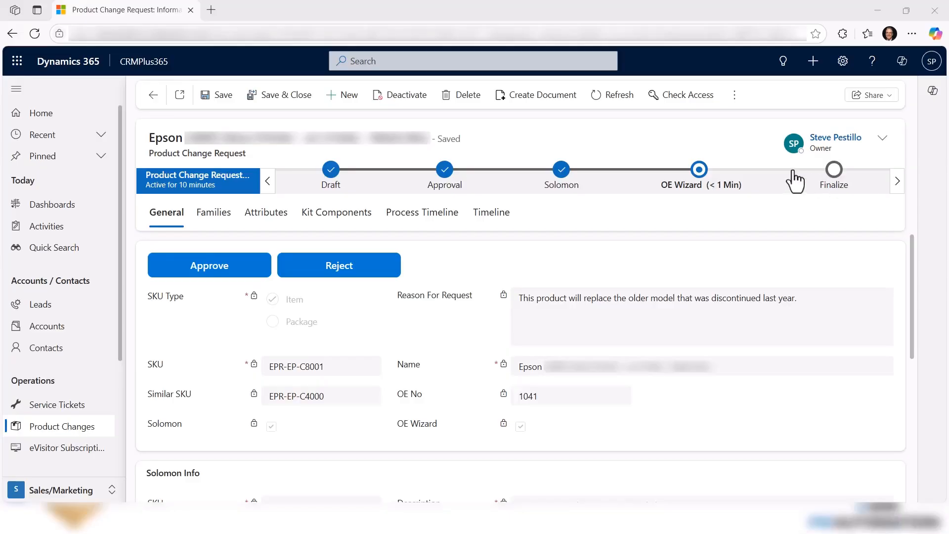
Review the request's process timeline to see who completed or rejected each stage.
{"action": "left_click", "coordinate": [436, 223]}
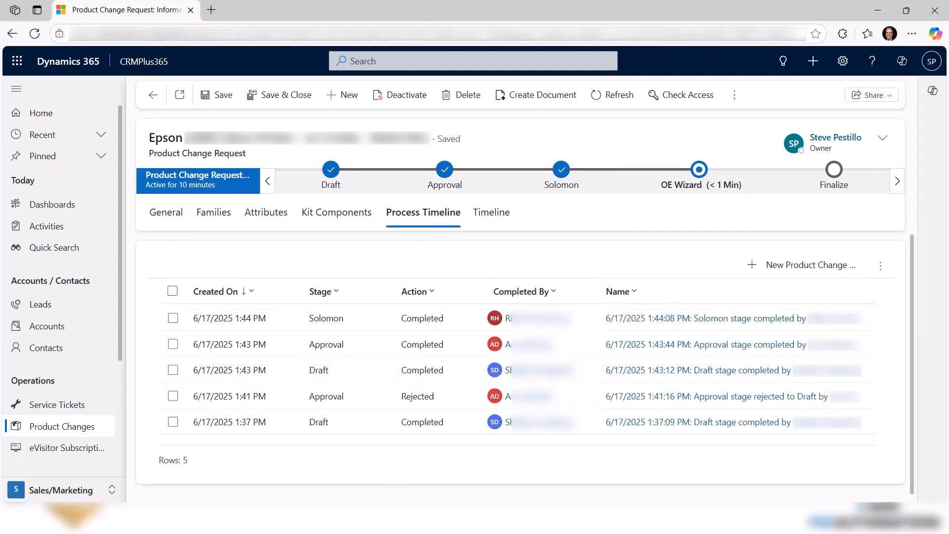